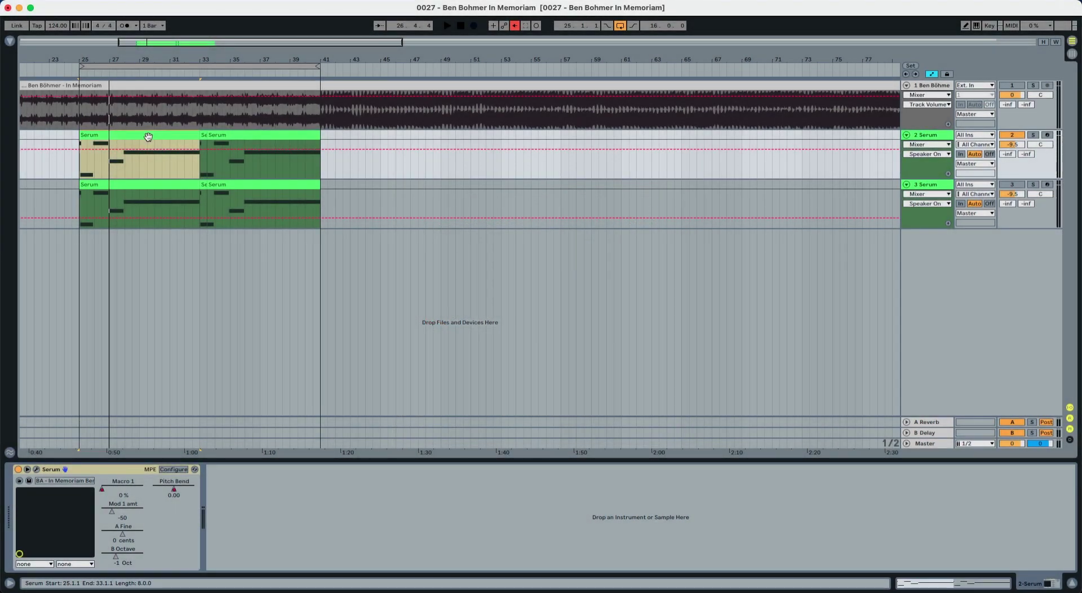
- Play the arrangement from bar 25 to hear the original track's reference bass line
key("space")
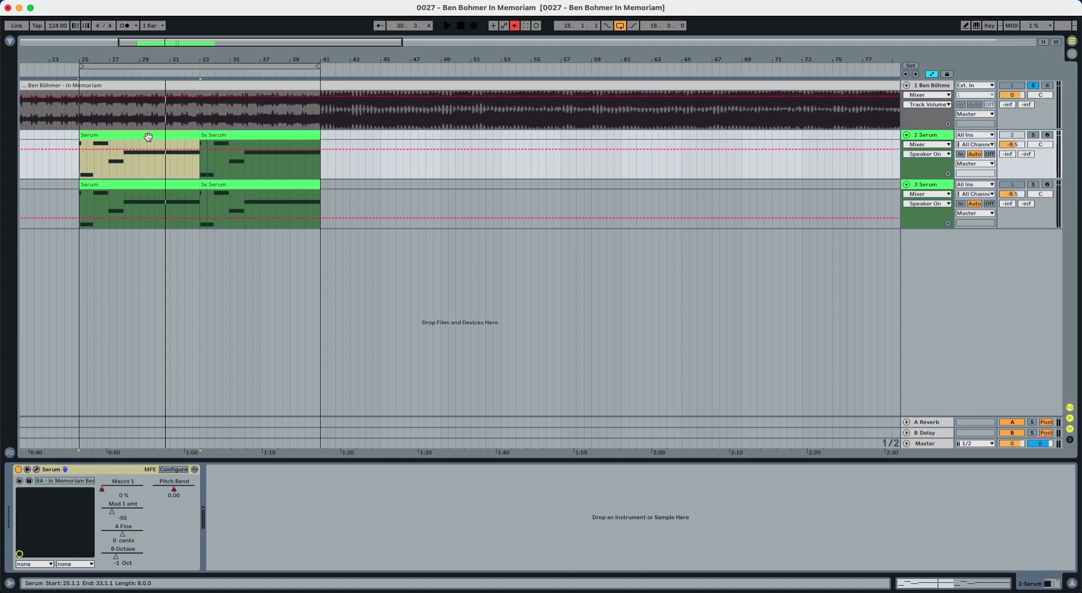
- Open Serum on track 3 and enable OSC B with the Analog Basic Shapes sine
left_click(778, 186)
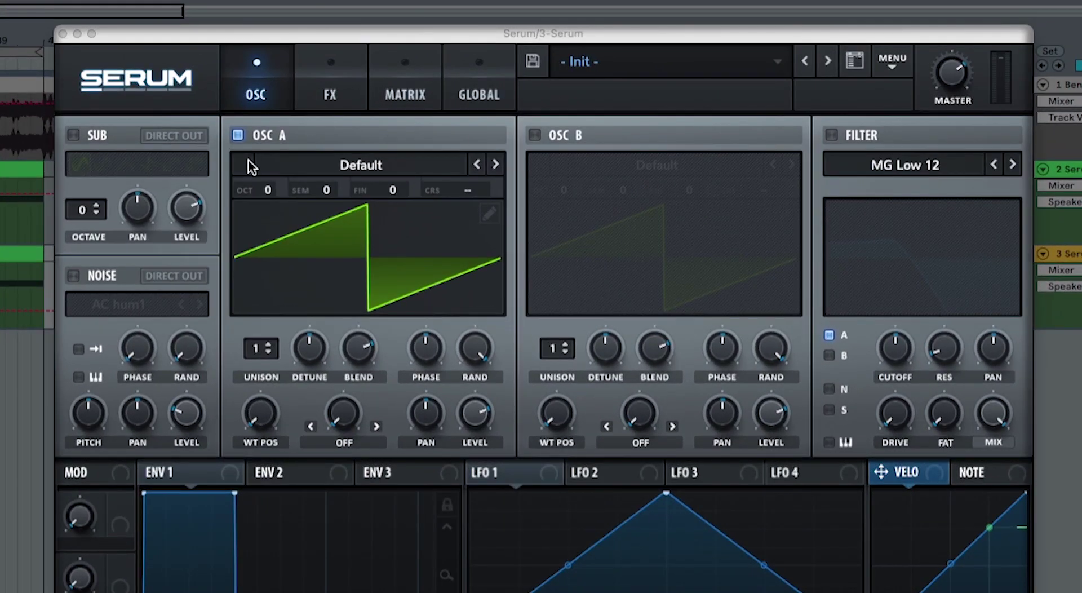
left_click(533, 135)
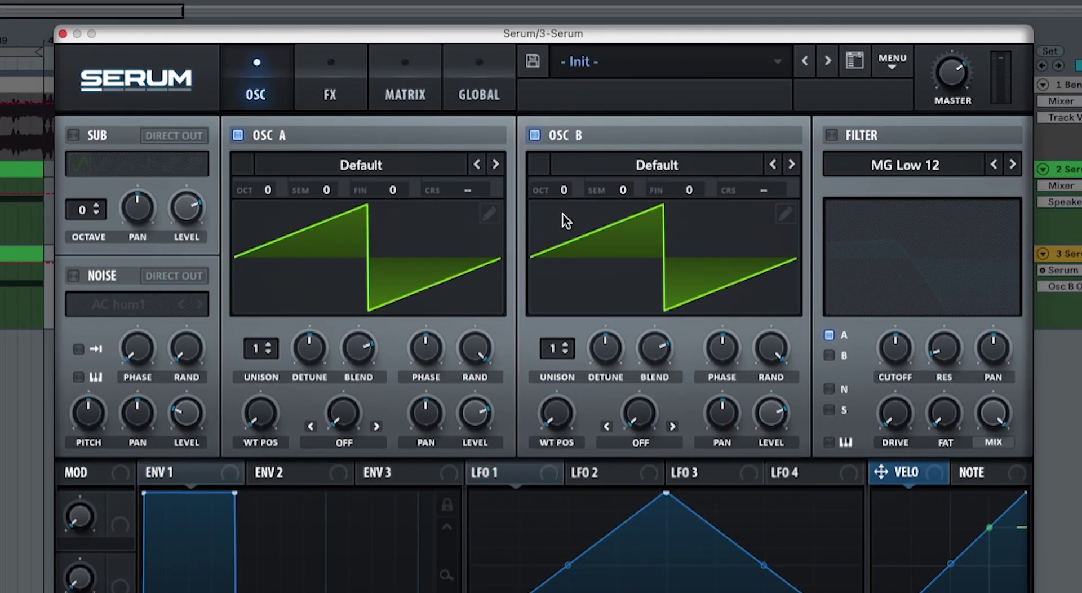
left_click(598, 163)
mouse_move(621, 187)
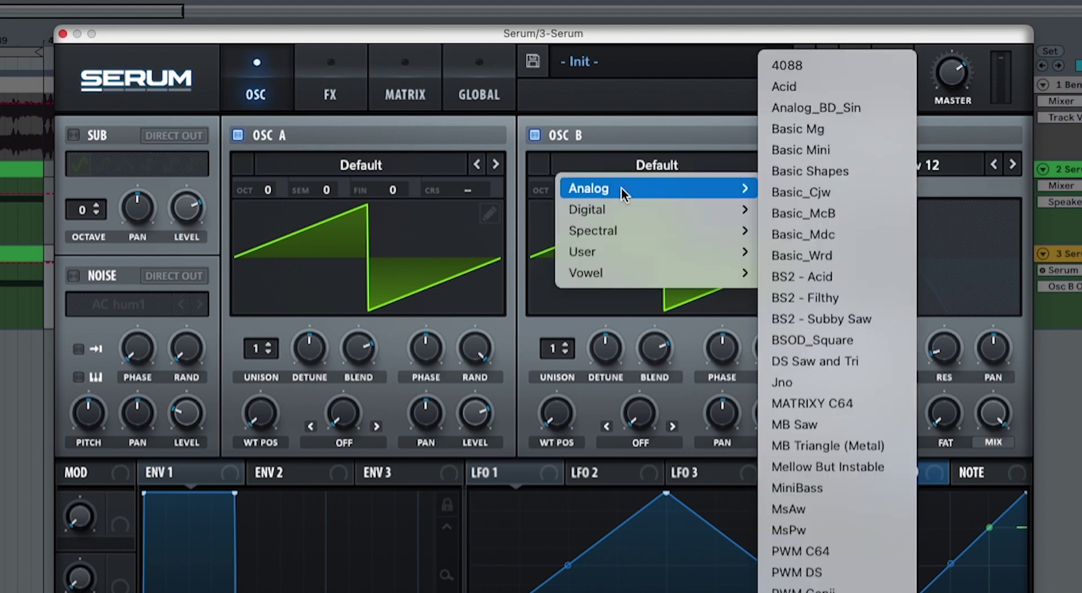
left_click(808, 172)
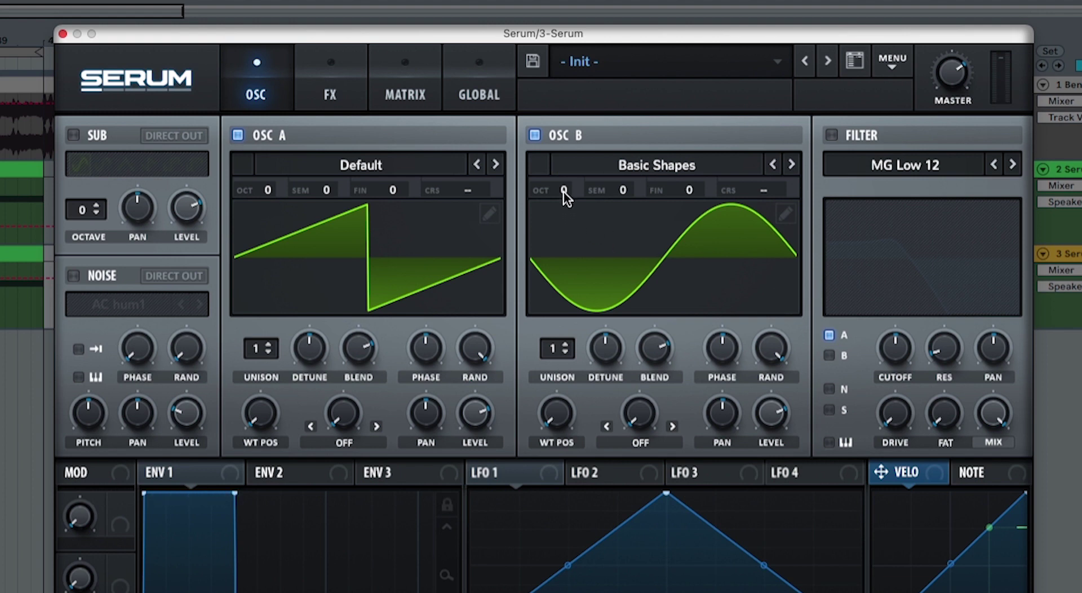
- Drop OSC A and OSC B one octave and raise OSC B by +7 semitones
left_click_drag(272, 190, 272, 218)
left_click_drag(559, 191, 560, 230)
left_click_drag(620, 191, 625, 119)
- Turn on Serum's filter as MG Low 24 and route OSC B through it
left_click(832, 135)
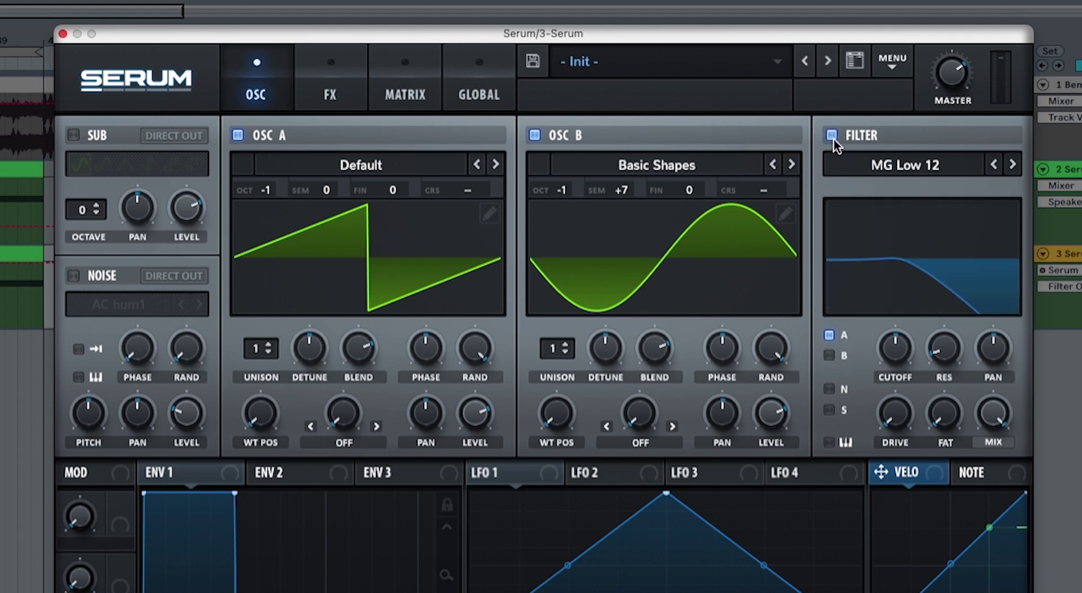
left_click(1008, 165)
left_click(1010, 166)
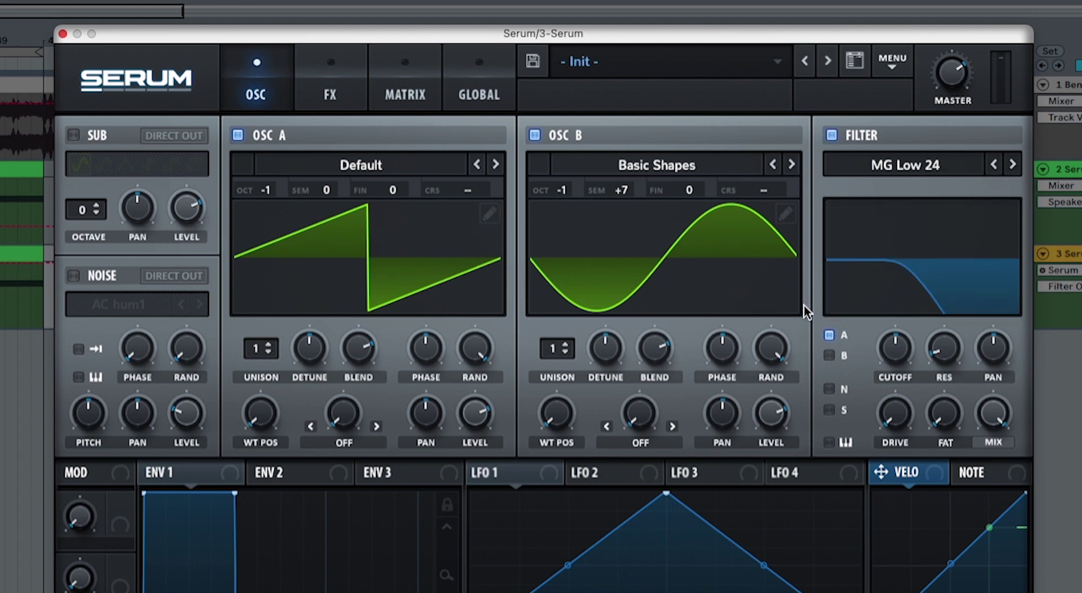
left_click(829, 355)
- Set cutoff near 281 Hz, drive about 58%, master about 60%, resonance about 26%
left_click_drag(881, 345, 883, 357)
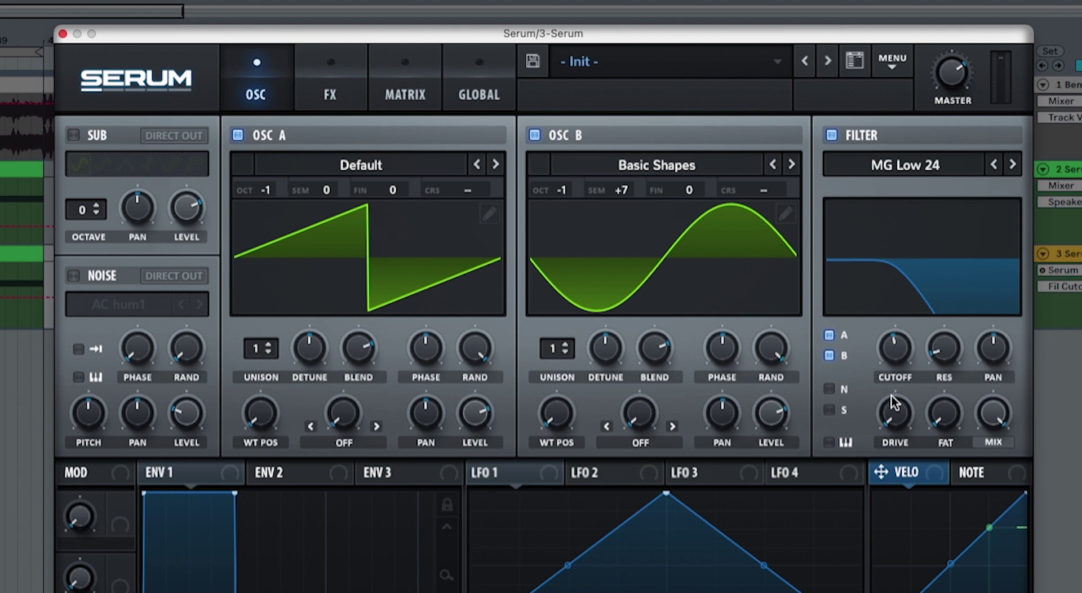
left_click_drag(894, 415, 905, 293)
mouse_move(954, 86)
left_mouse_down()
mouse_move(949, 107)
mouse_move(952, 93)
left_mouse_up()
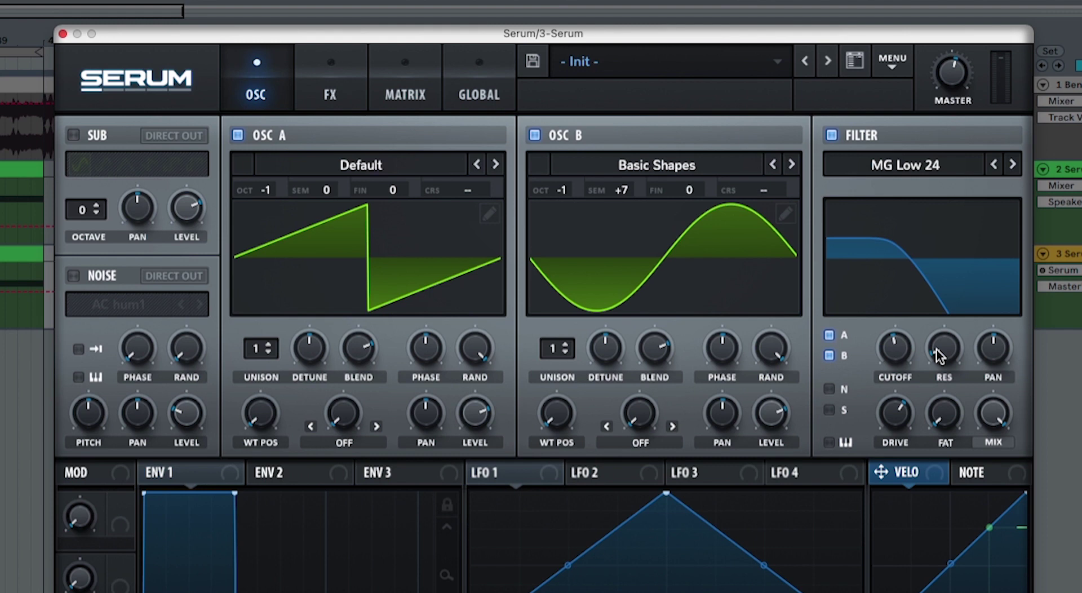
left_click_drag(935, 349, 938, 493)
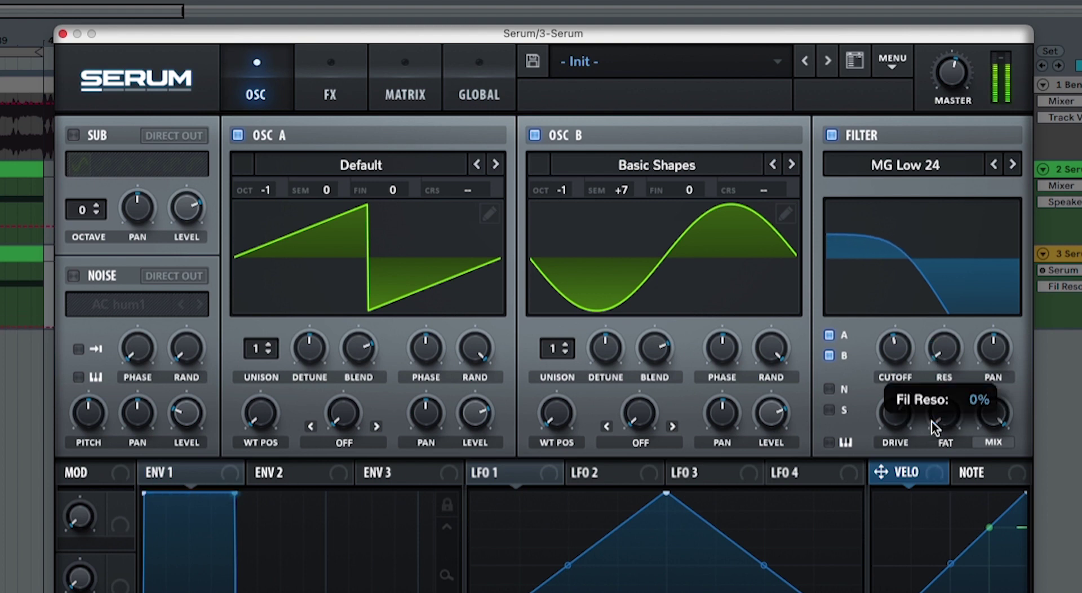
left_click_drag(931, 417, 936, 345)
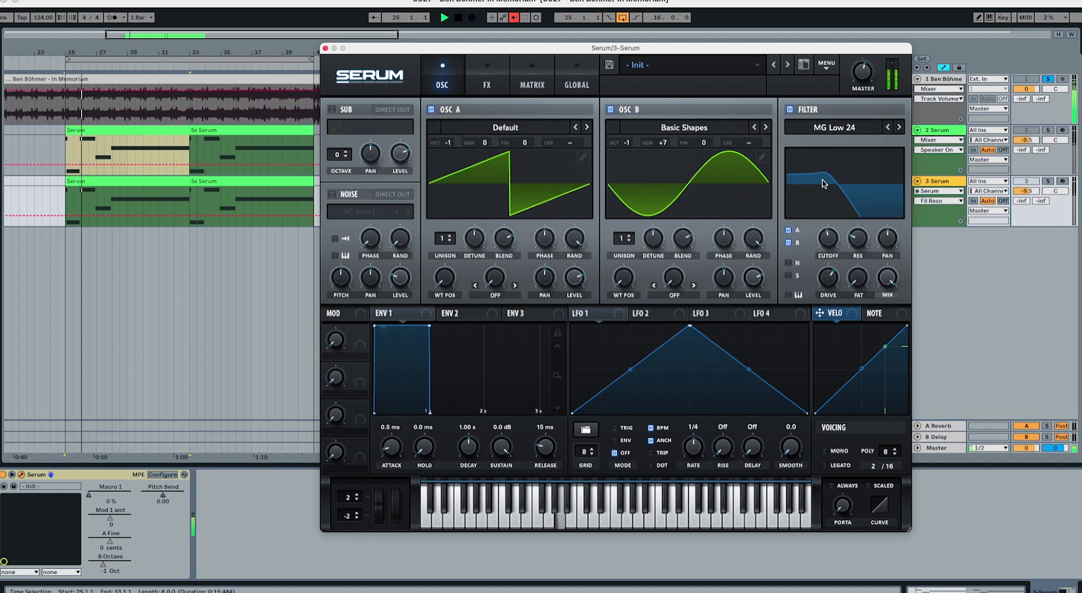
- Switch Serum to mono with a 75 ms portamento glide and play the clip to hear it
key("space")
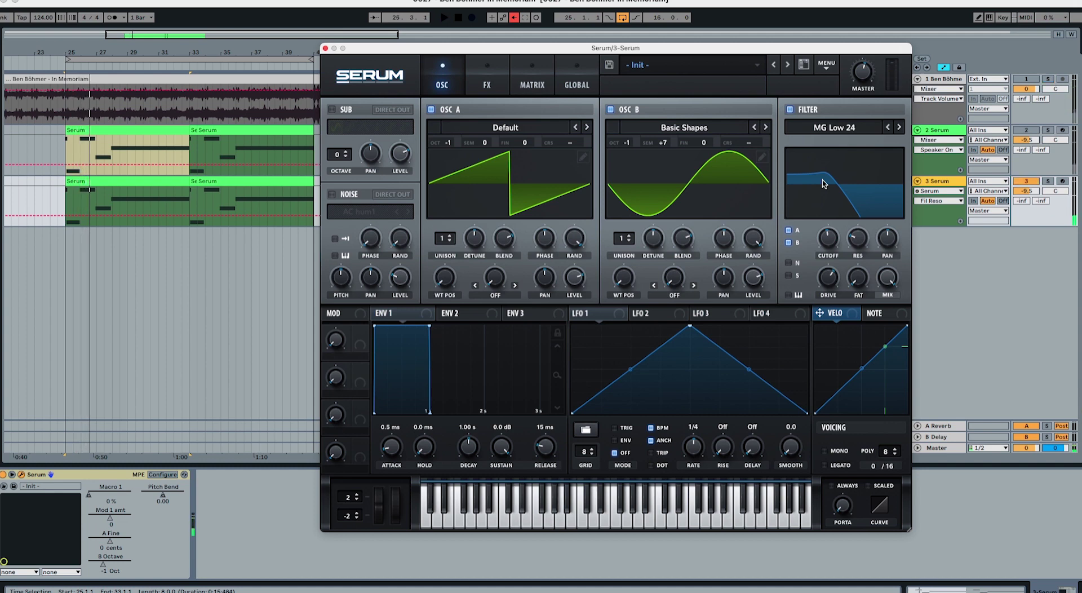
key("space")
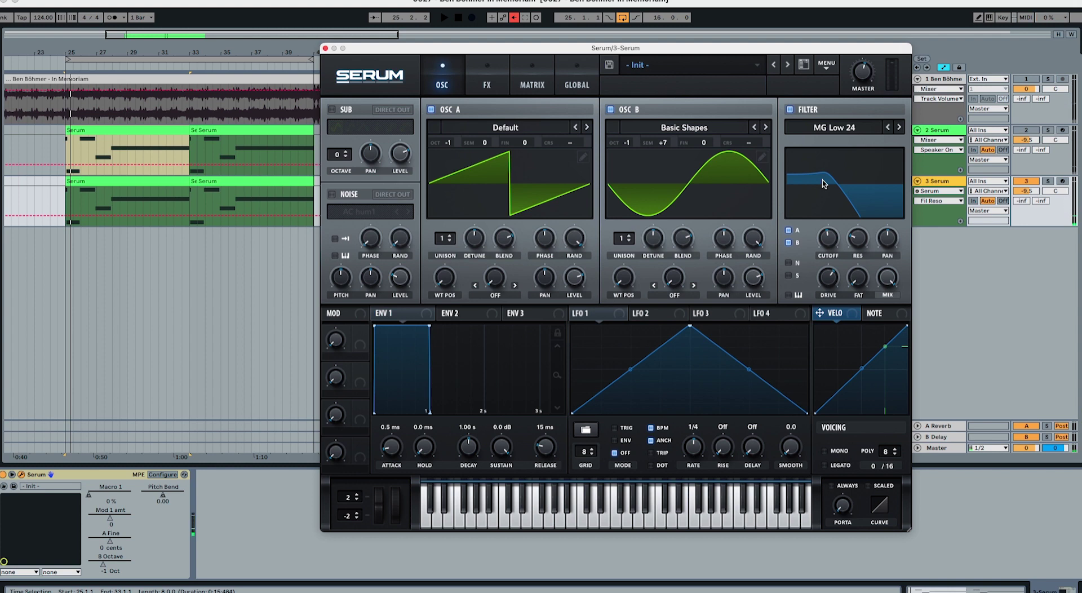
left_click(824, 452)
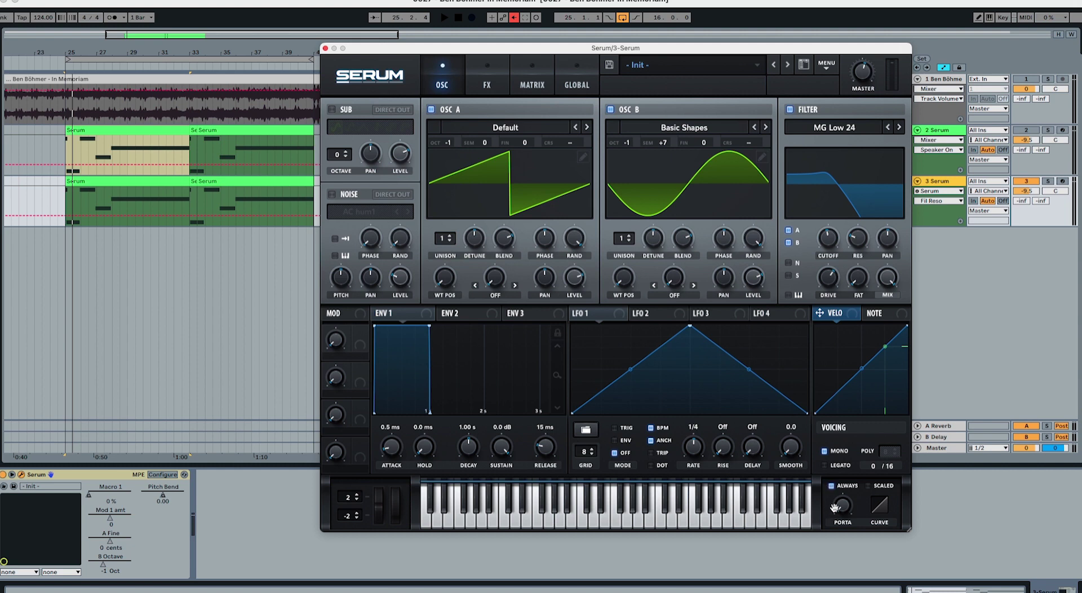
left_click_drag(842, 505, 847, 440)
key("space")
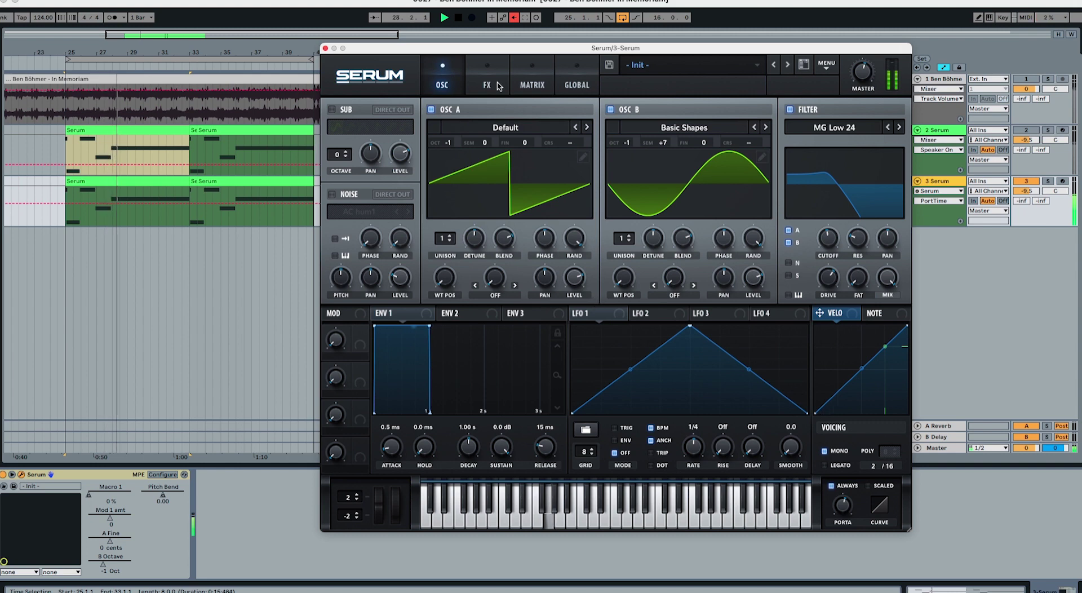
key("space")
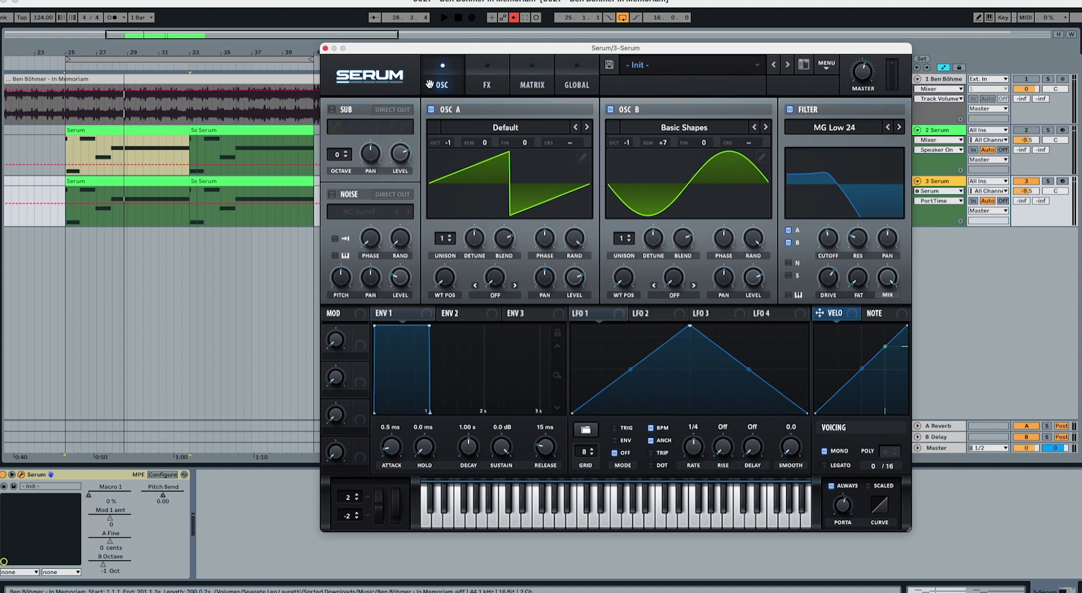
- Enable the FX Filter first in the chain, set to High 24 with cutoff around 181 Hz
left_click(488, 84)
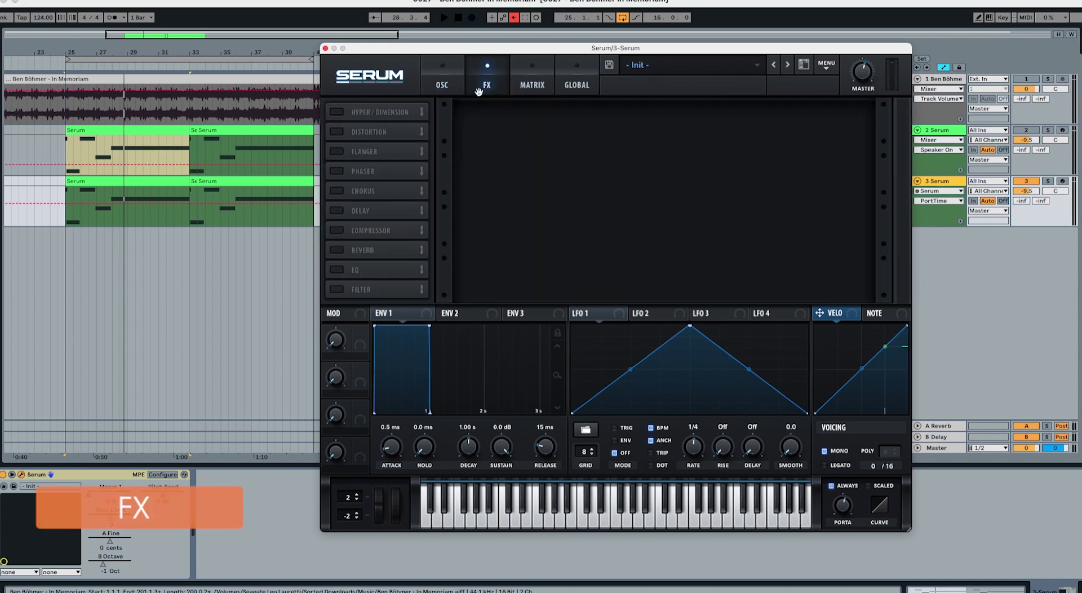
left_click(341, 289)
left_click_drag(355, 290, 357, 110)
left_click(522, 148)
left_click(522, 149)
left_click(522, 149)
left_click(521, 149)
left_click(521, 149)
left_click(522, 149)
left_click(523, 149)
left_click(522, 148)
left_click(523, 149)
left_click(522, 149)
left_click(523, 149)
left_click_drag(579, 139, 572, 202)
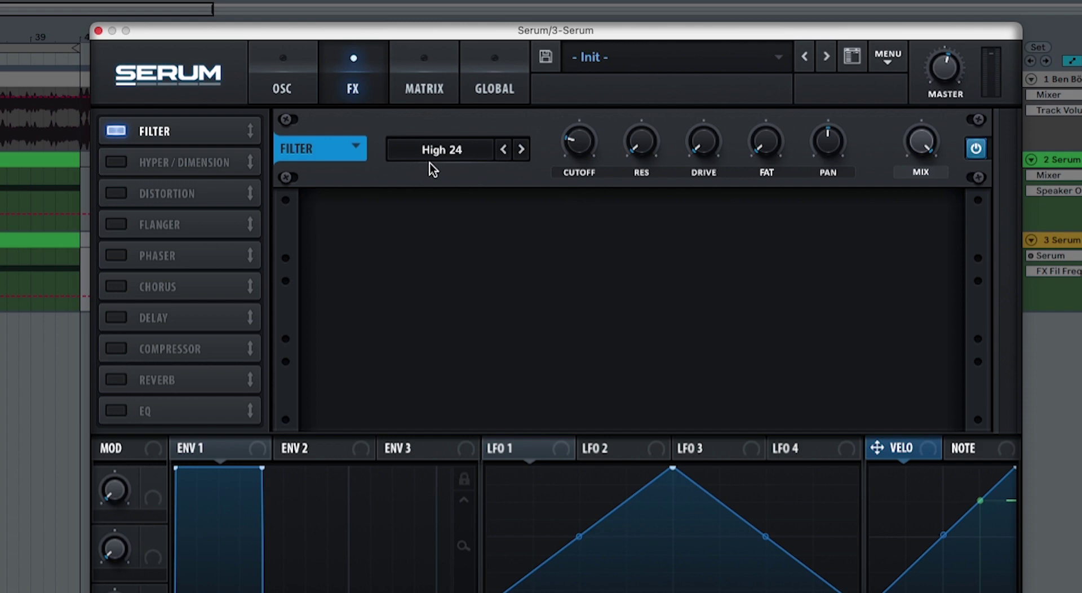
- Enable the EQ after the Filter, low band peak near 382 Hz, high band low-pass
left_click(114, 410)
left_click_drag(145, 410, 146, 153)
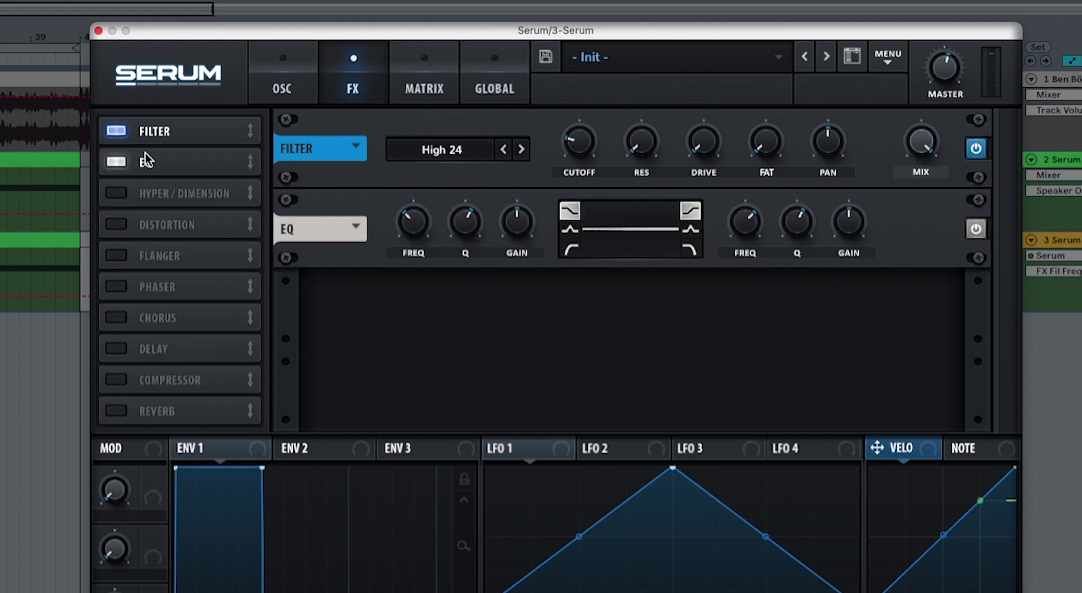
left_click(569, 232)
left_click(689, 248)
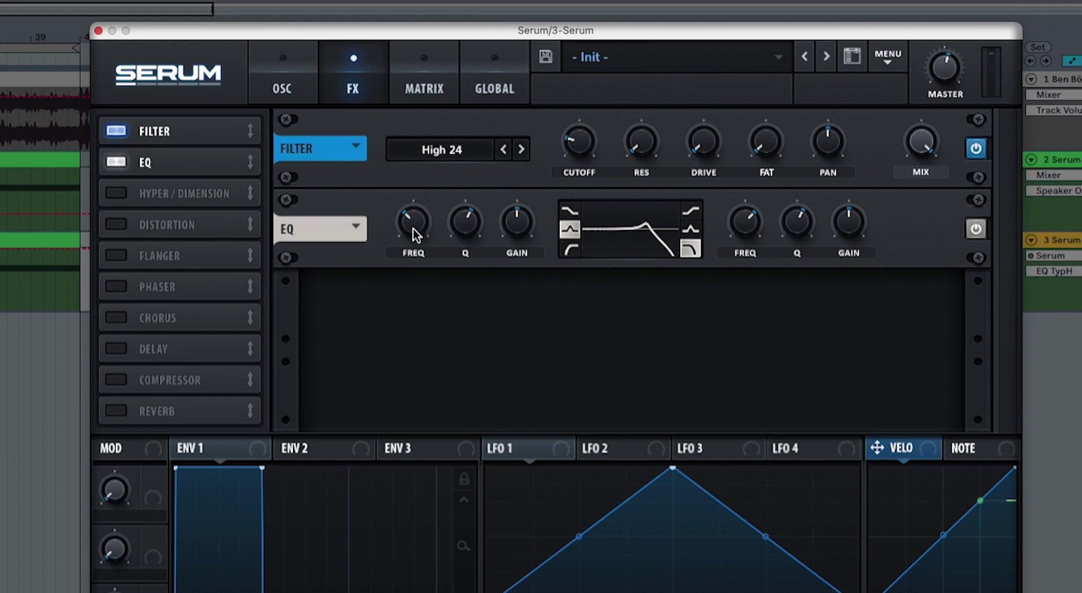
left_click_drag(413, 229, 510, 230)
- Keep the EQ high band as low-pass, lower it to about 780 Hz and adjust its Q
left_click(690, 228)
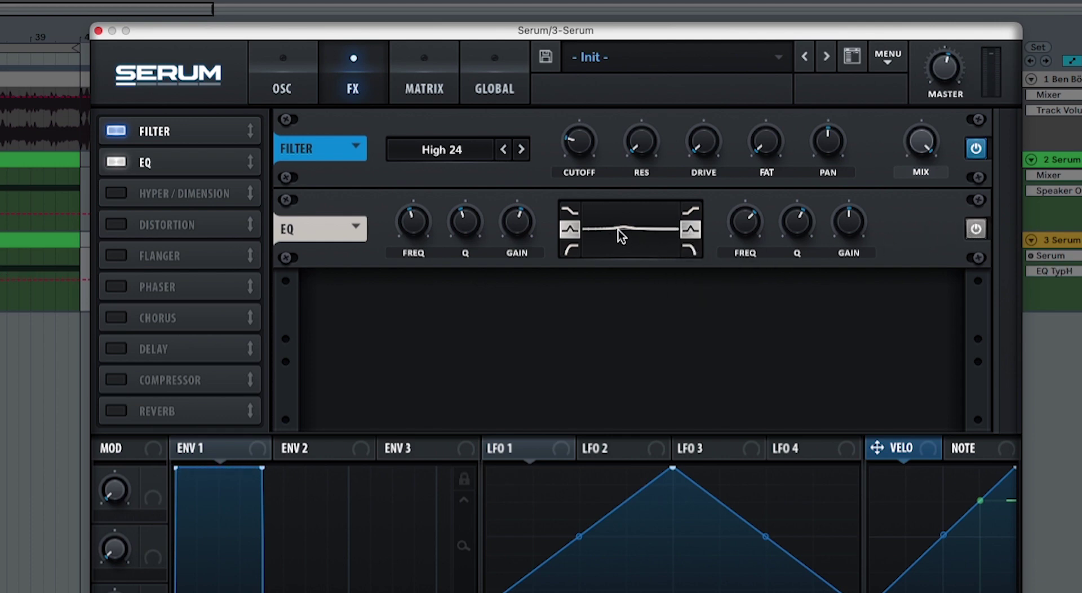
left_click(690, 248)
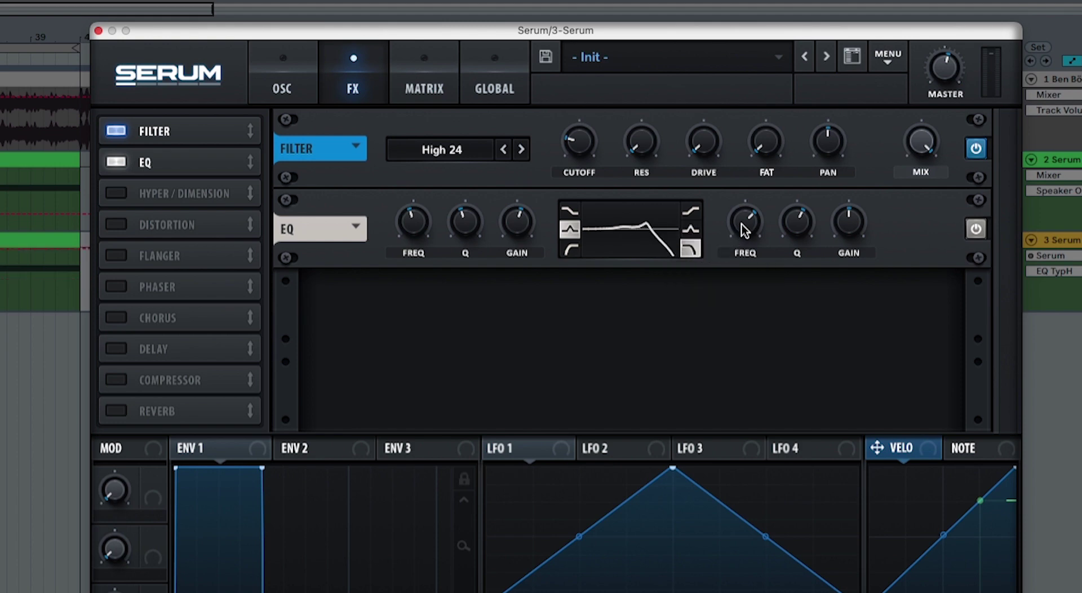
left_click_drag(745, 231, 779, 257)
left_click(788, 231)
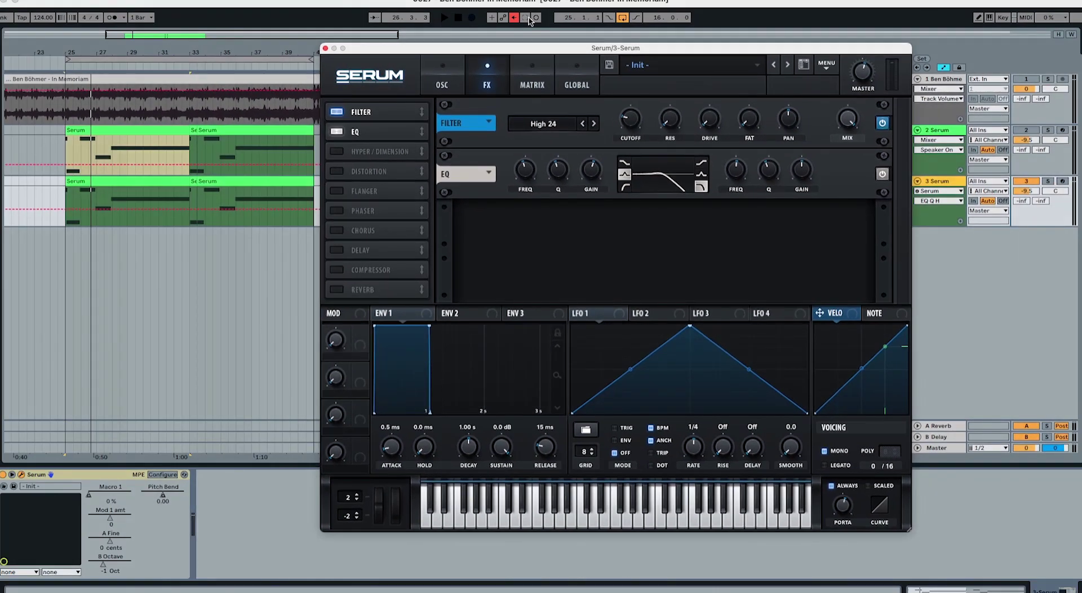
- Restore track 3's Macro 1 automation and assign Macro 1 to OSC A and OSC B fine tuning
left_click(527, 18)
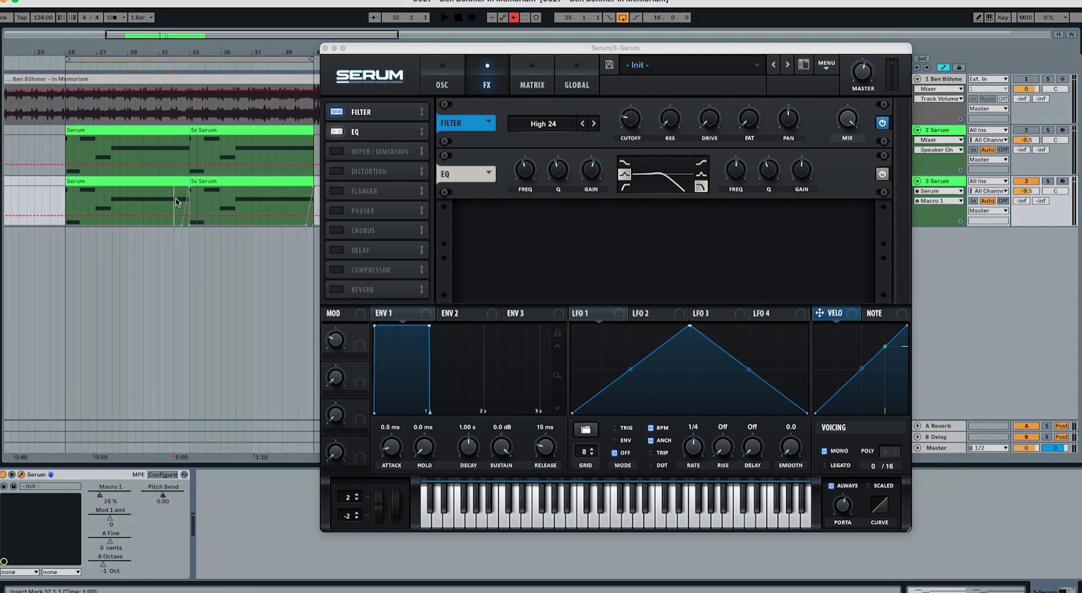
left_click(515, 17)
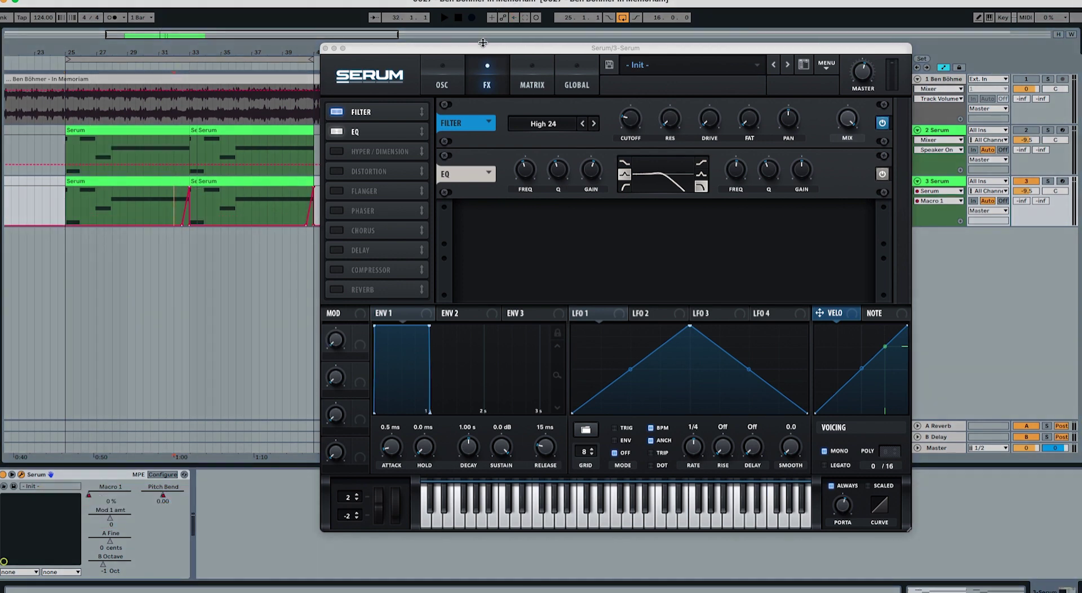
left_click(440, 86)
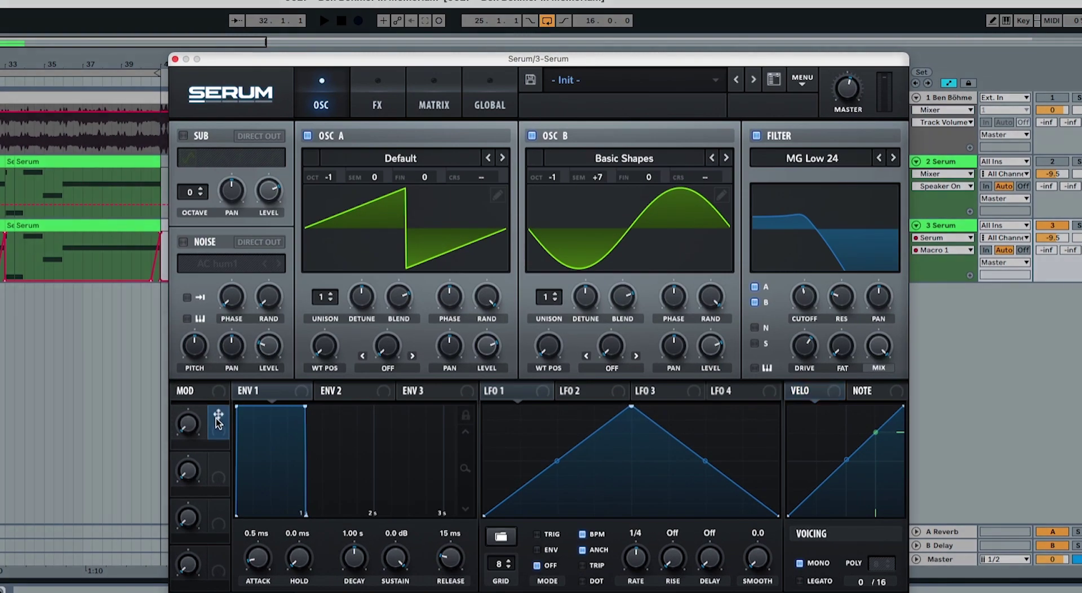
left_click_drag(218, 416, 424, 178)
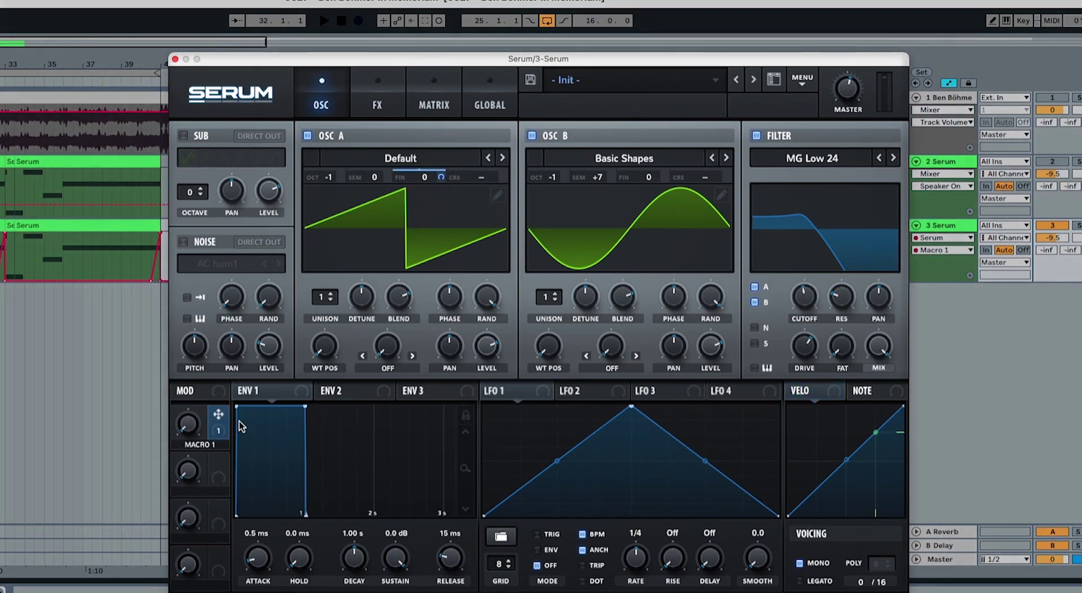
left_click_drag(218, 417, 650, 177)
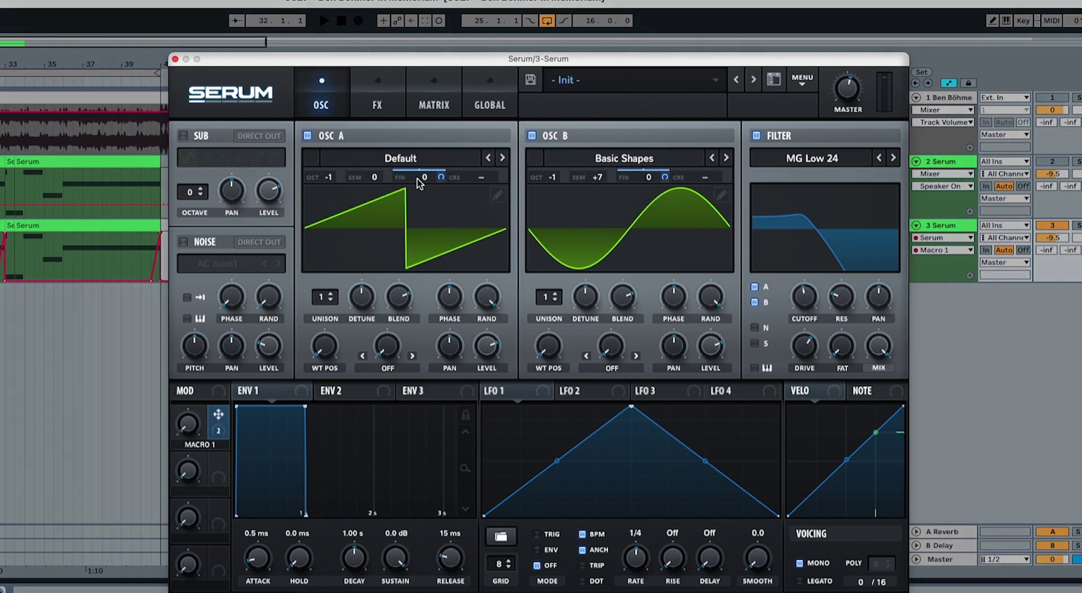
- Set Macro 1 depth to 100 on OSC A fine and -50 on OSC B fine, then play to test
left_click_drag(438, 177, 429, 312)
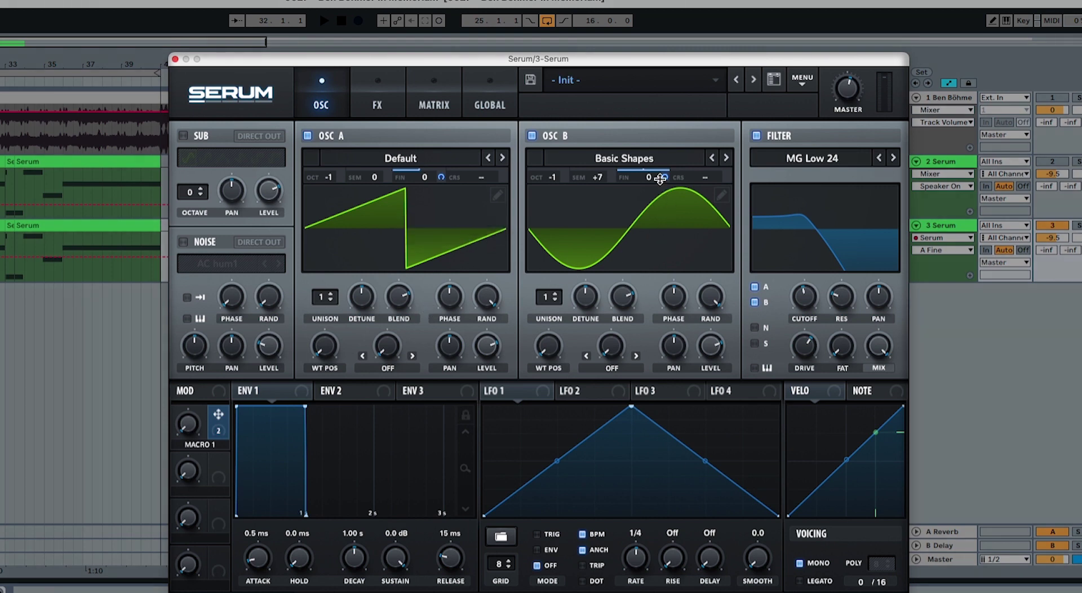
left_click_drag(665, 178, 641, 310)
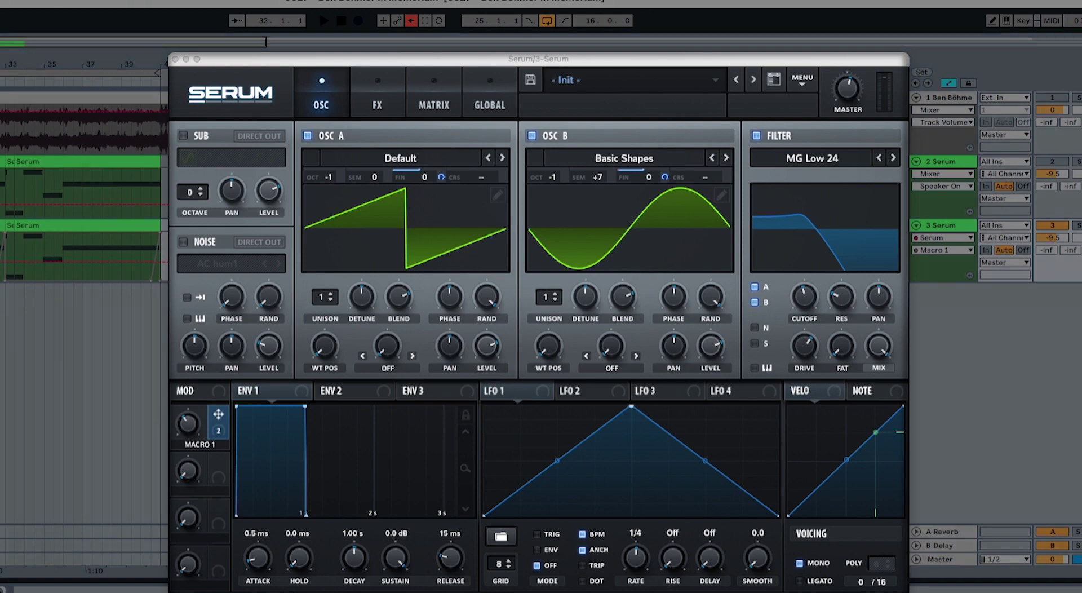
key("space")
left_click(411, 20)
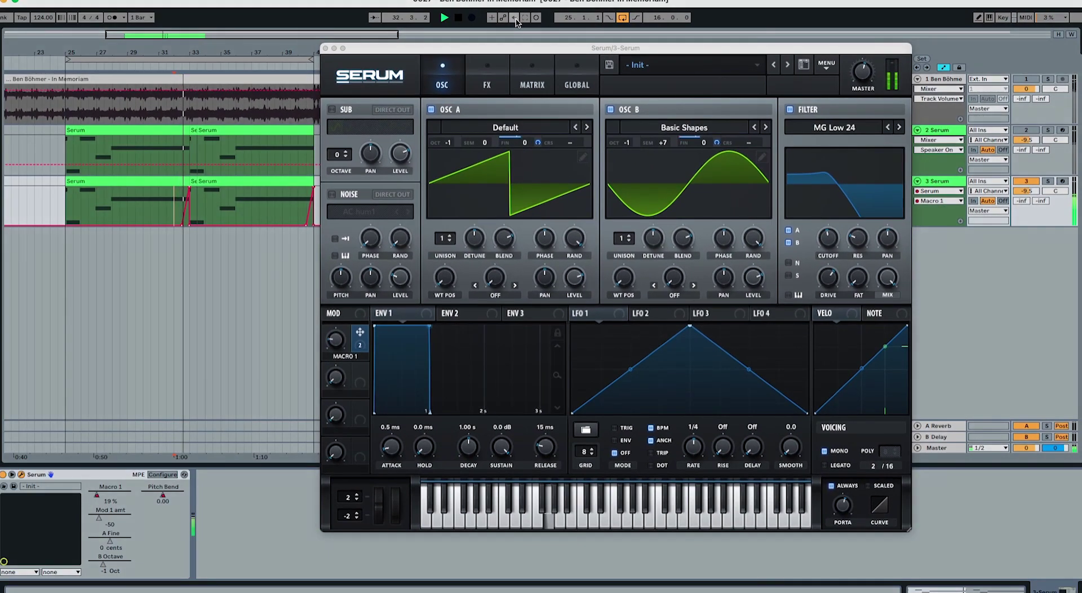
key("space")
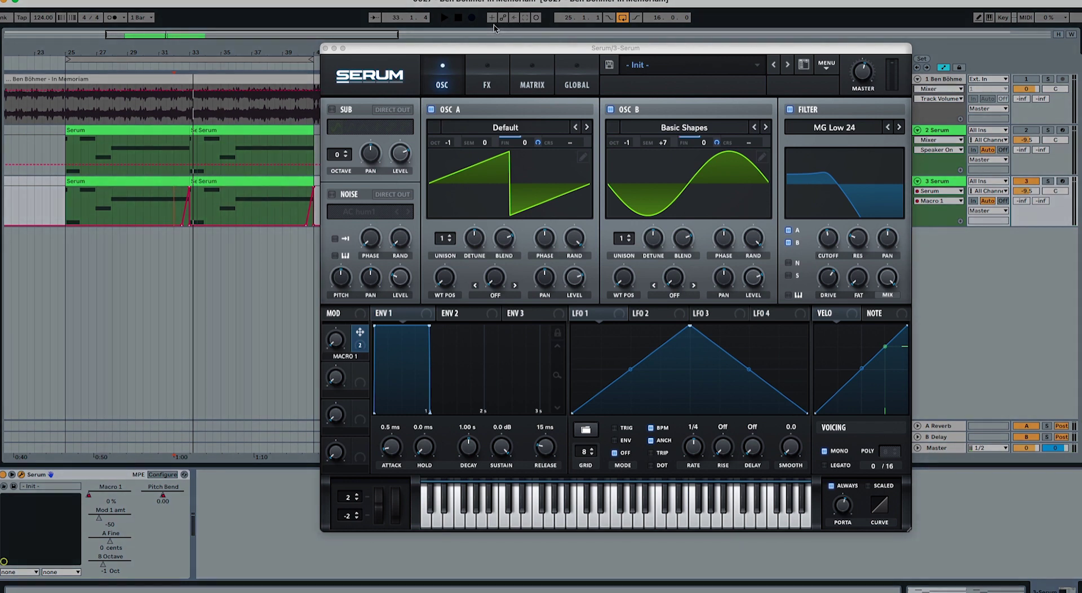
left_click_drag(380, 501, 377, 454)
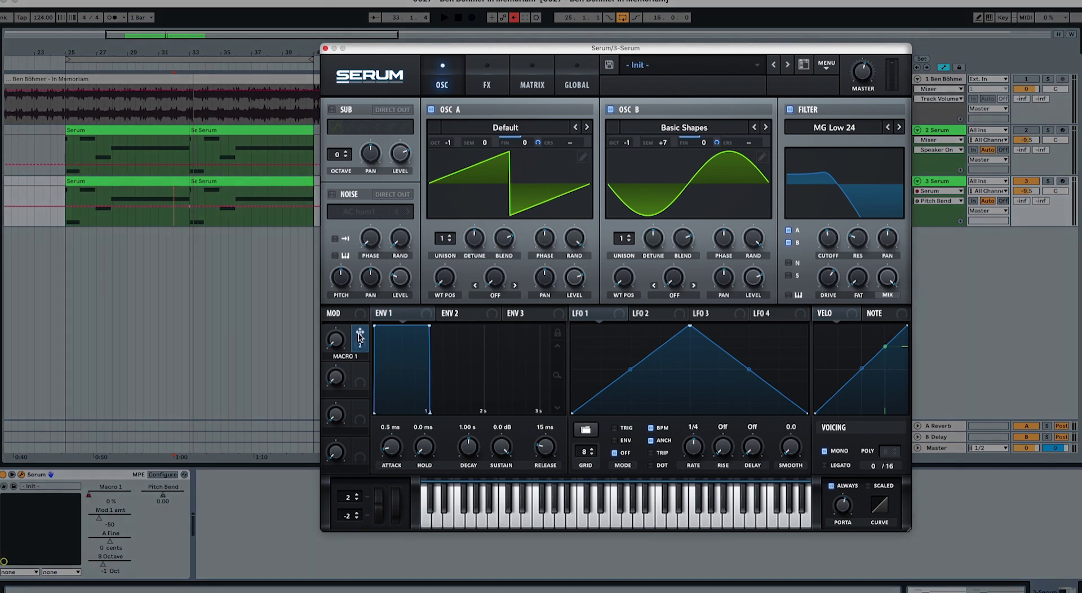